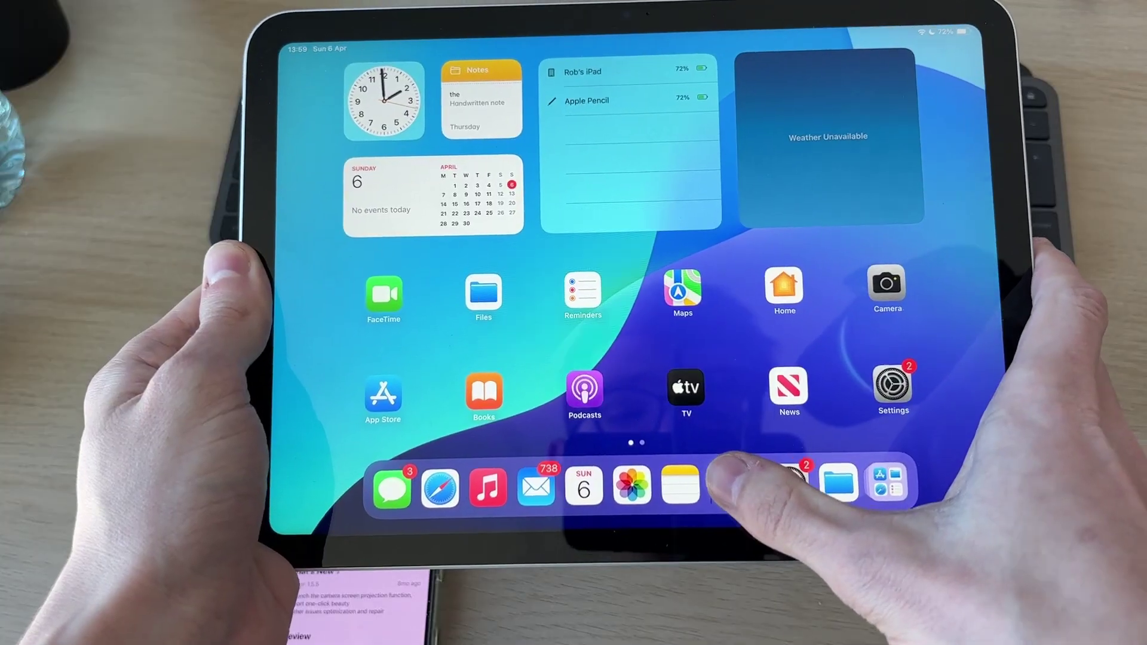
Step: Search the iPad App Store for 'apowermirror'
left_click(737, 484)
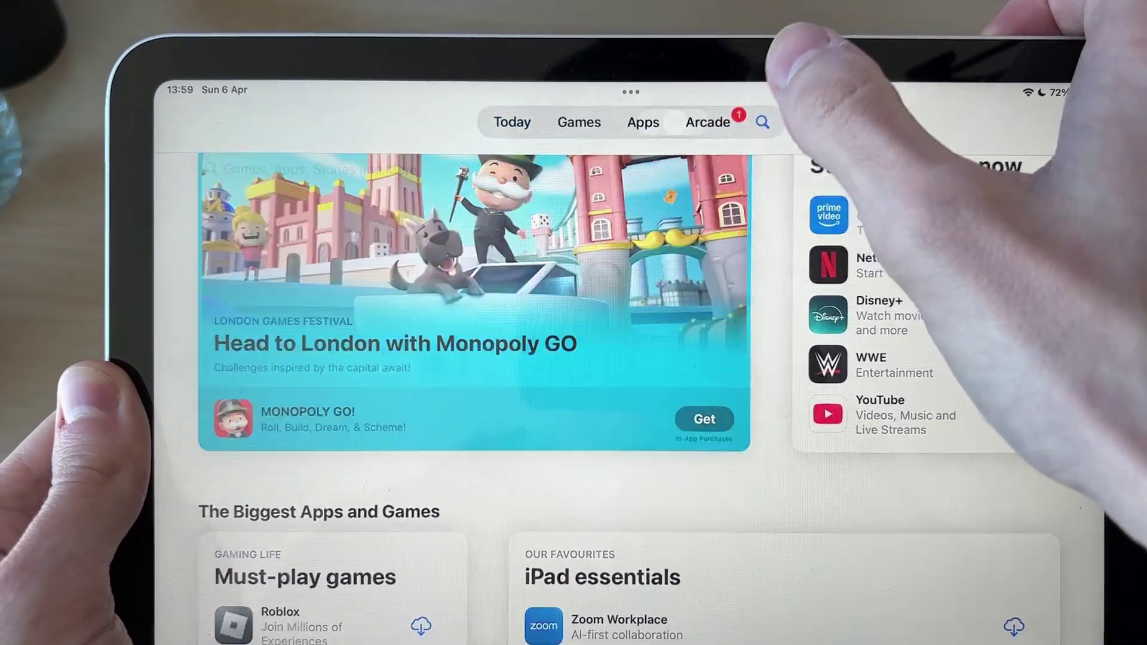
left_click(756, 117)
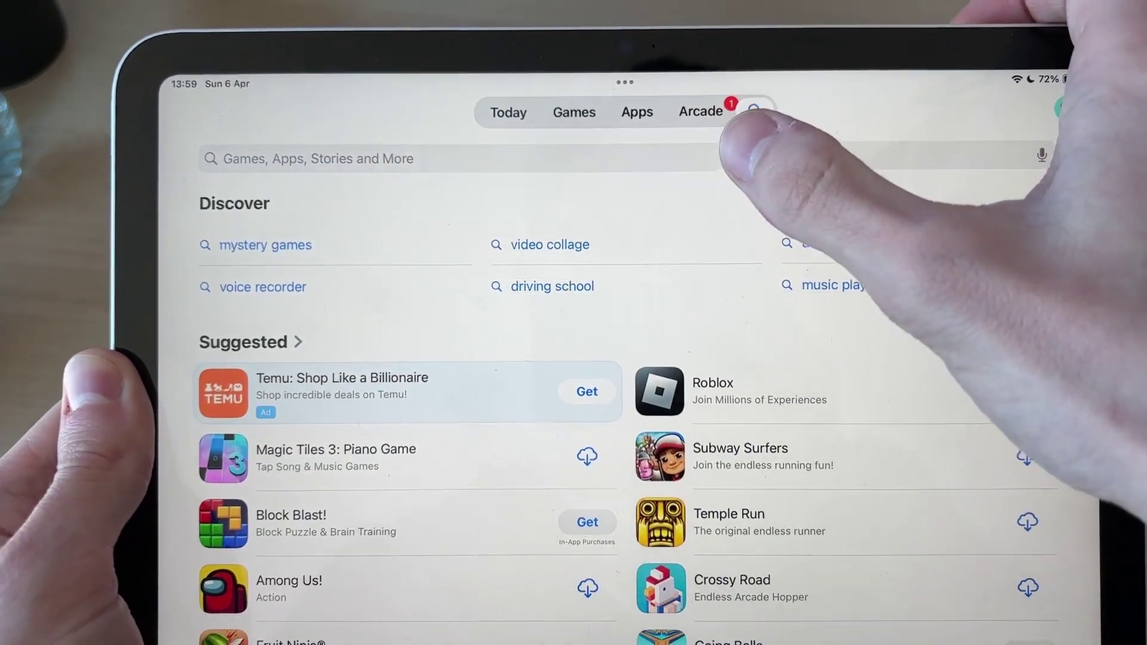
left_click(538, 160)
type("Apower")
left_click(269, 199)
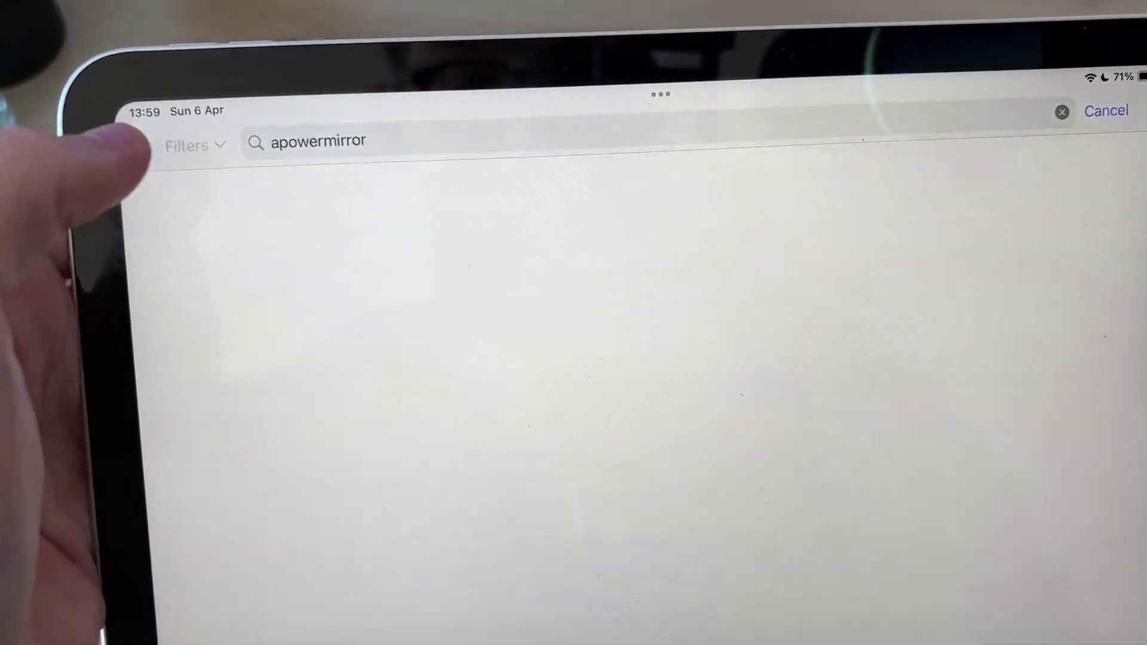